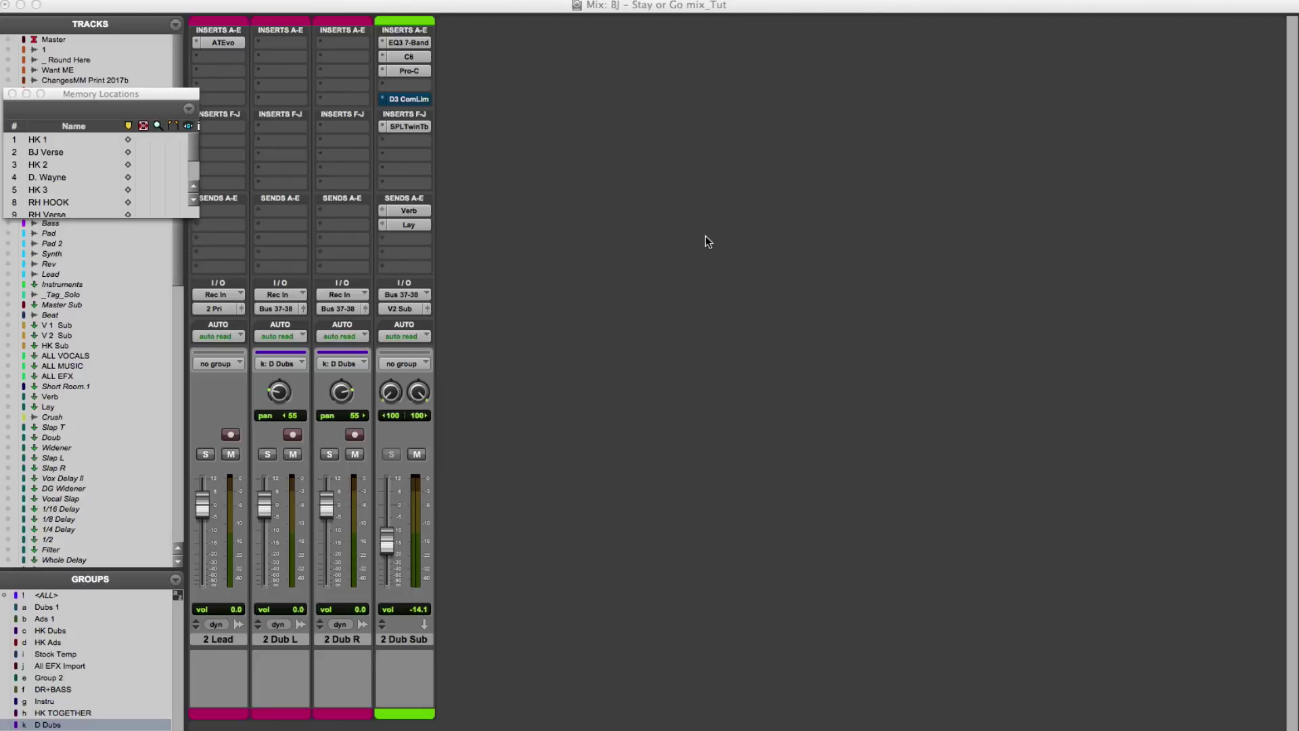
# - Open Pro-C on the 2 Dub Sub track and examine its release, attack and ratio settings against the session tempo
pyautogui.click(705, 235)
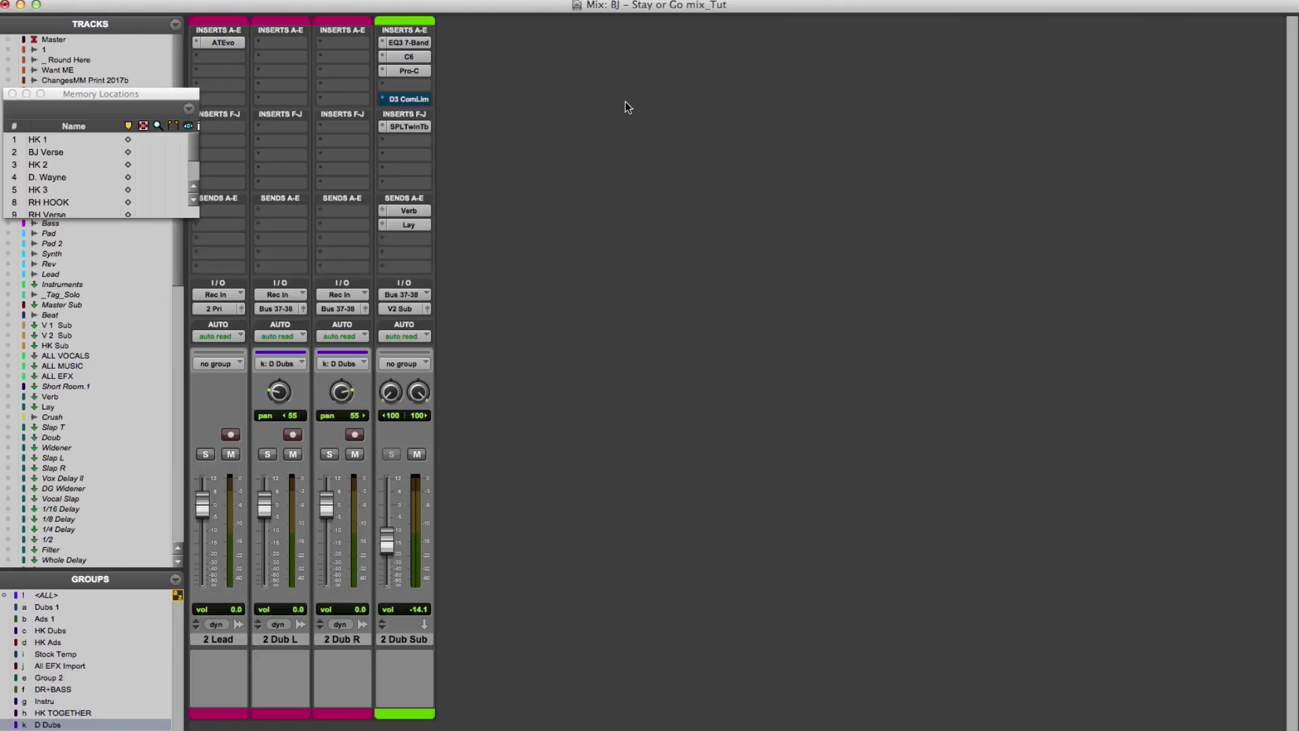
pyautogui.click(423, 70)
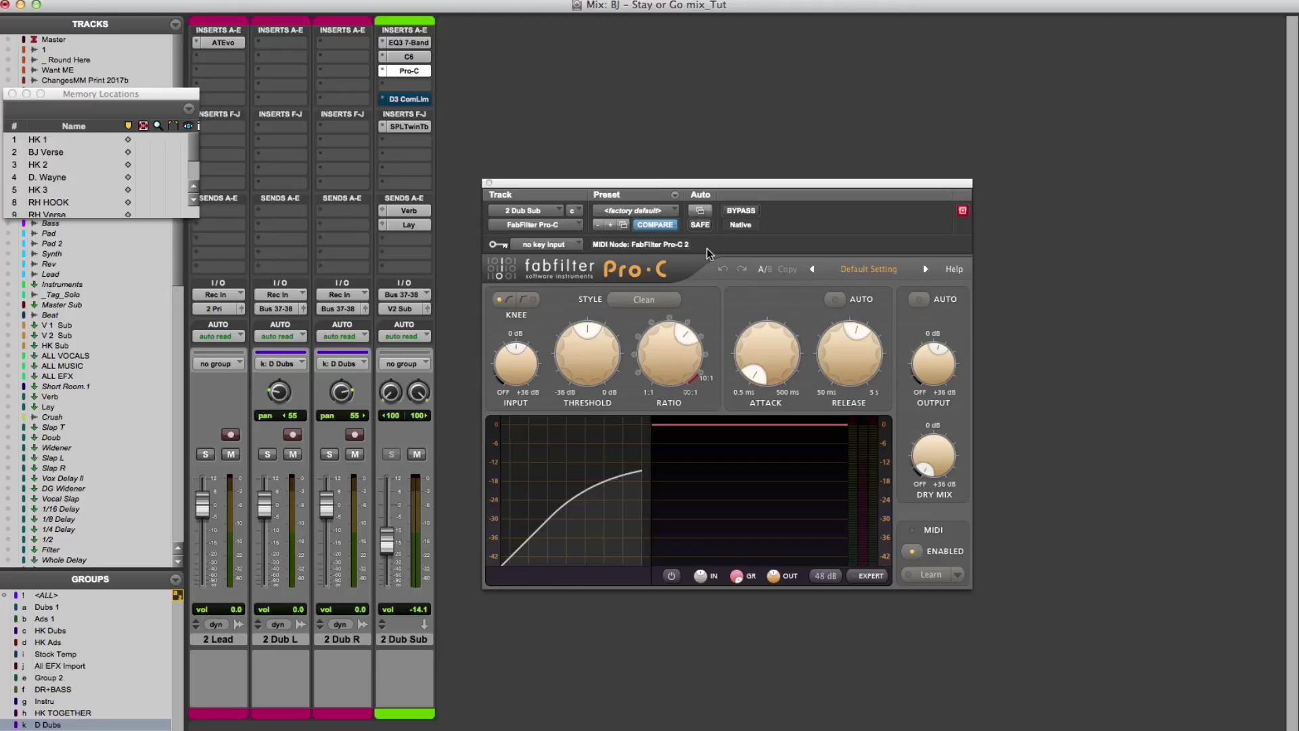
pyautogui.moveTo(856, 359)
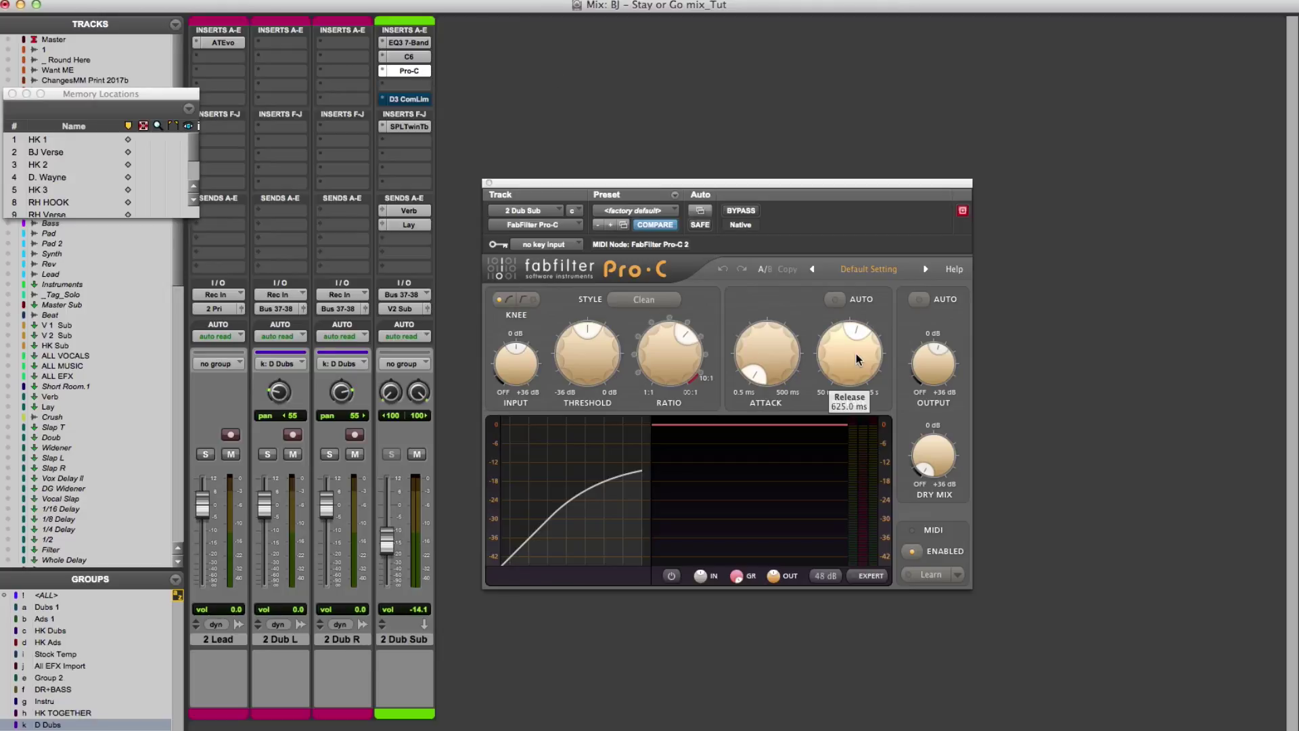
pyautogui.press('super+equal')
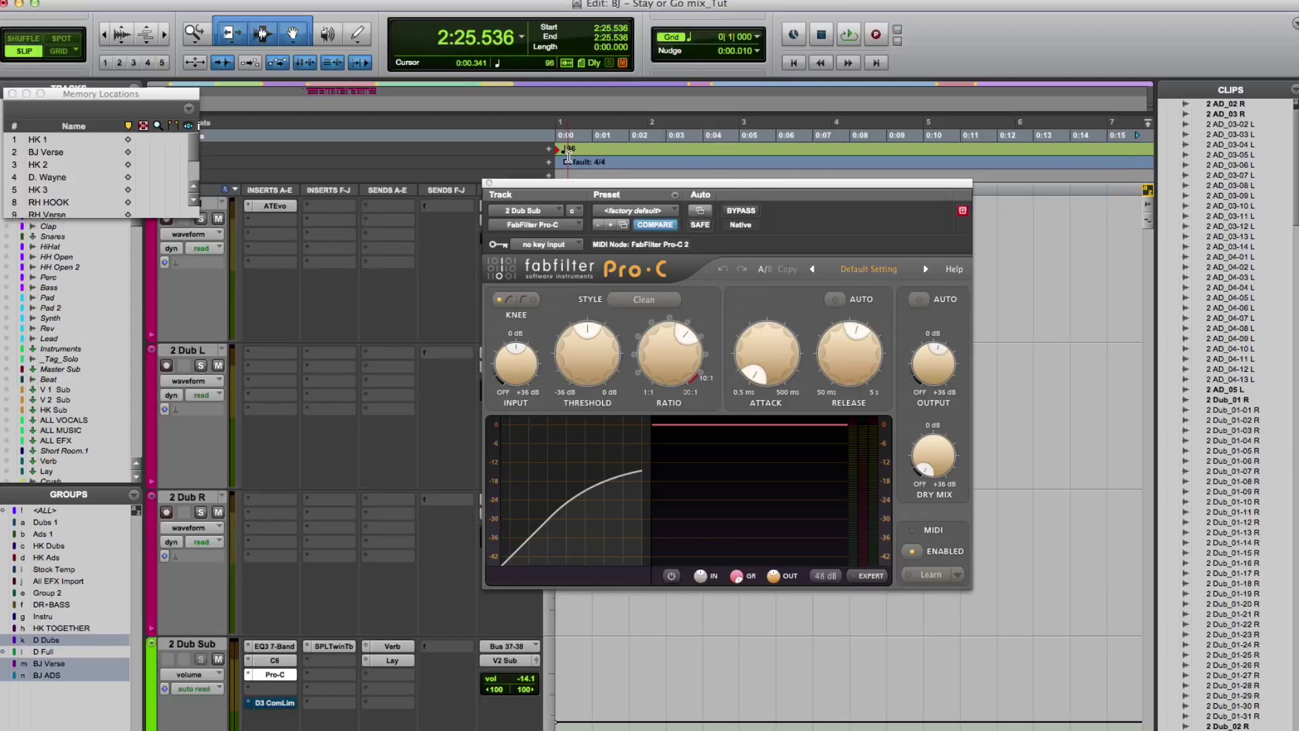
pyautogui.press('super+equal')
pyautogui.moveTo(863, 381)
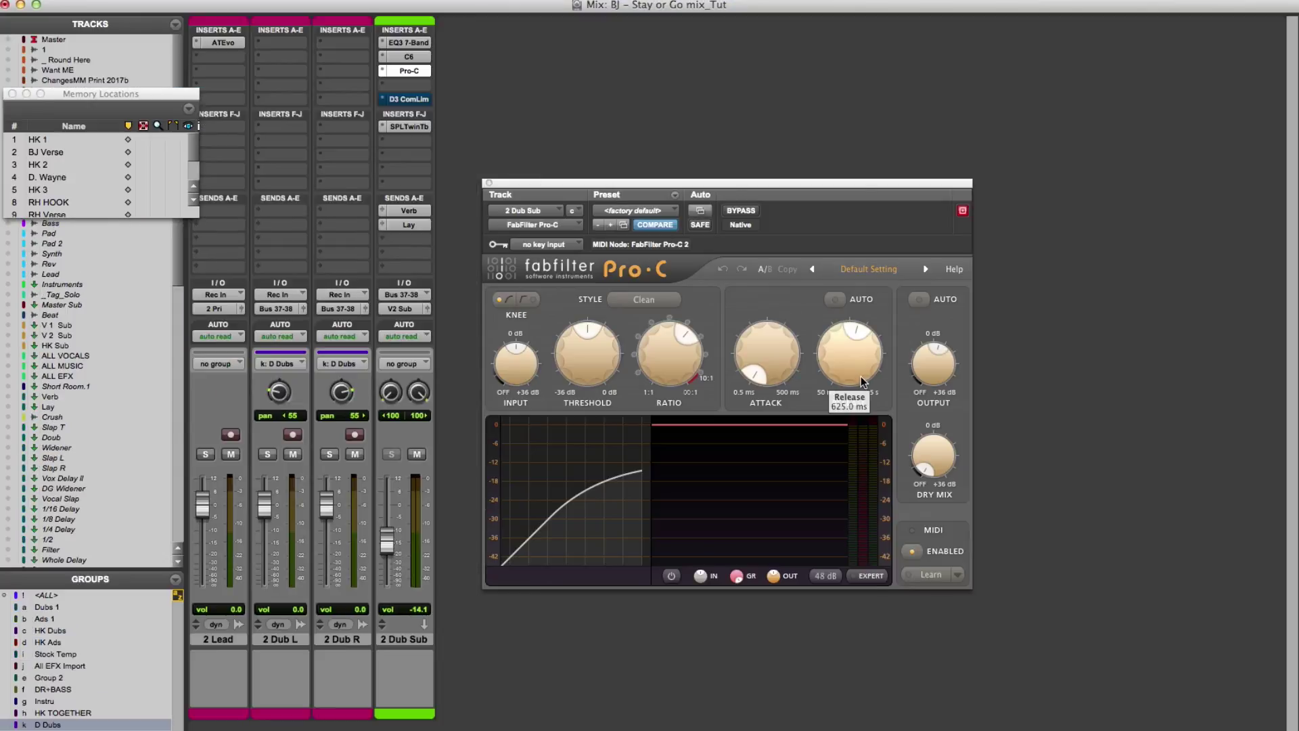
pyautogui.moveTo(768, 359)
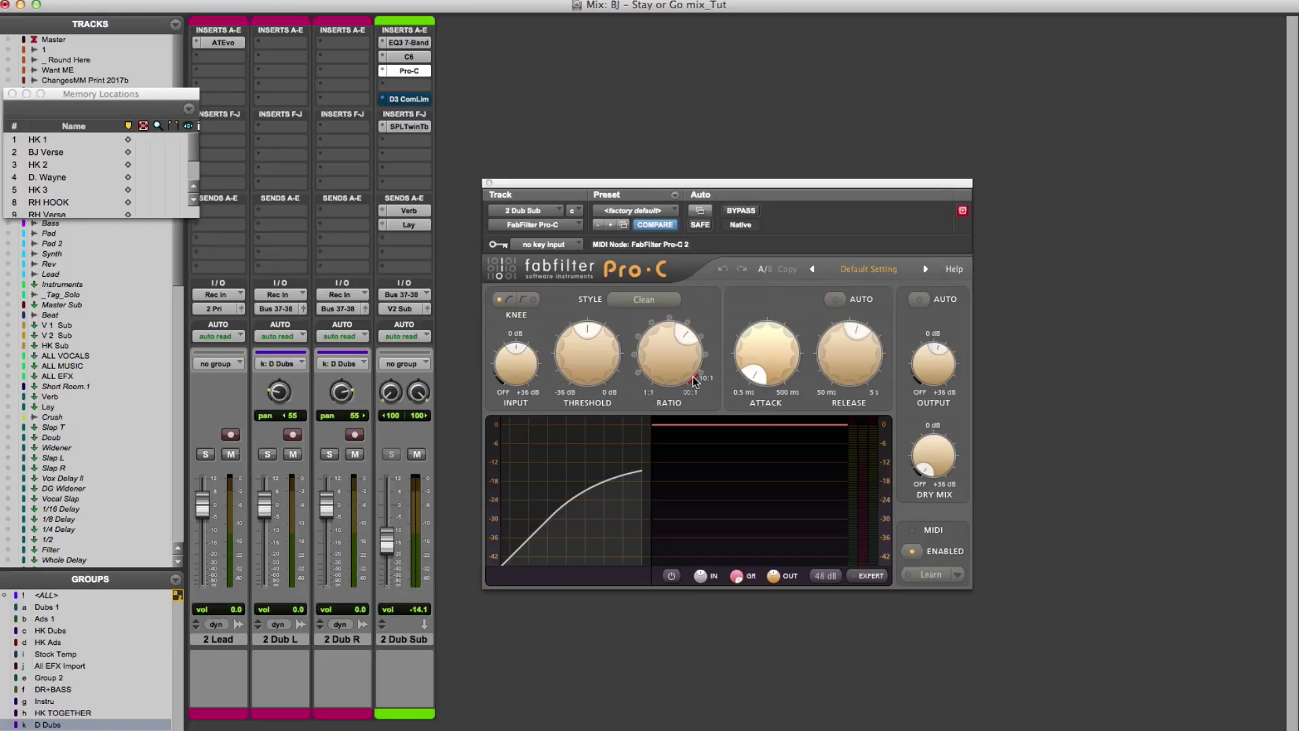
pyautogui.moveTo(671, 359)
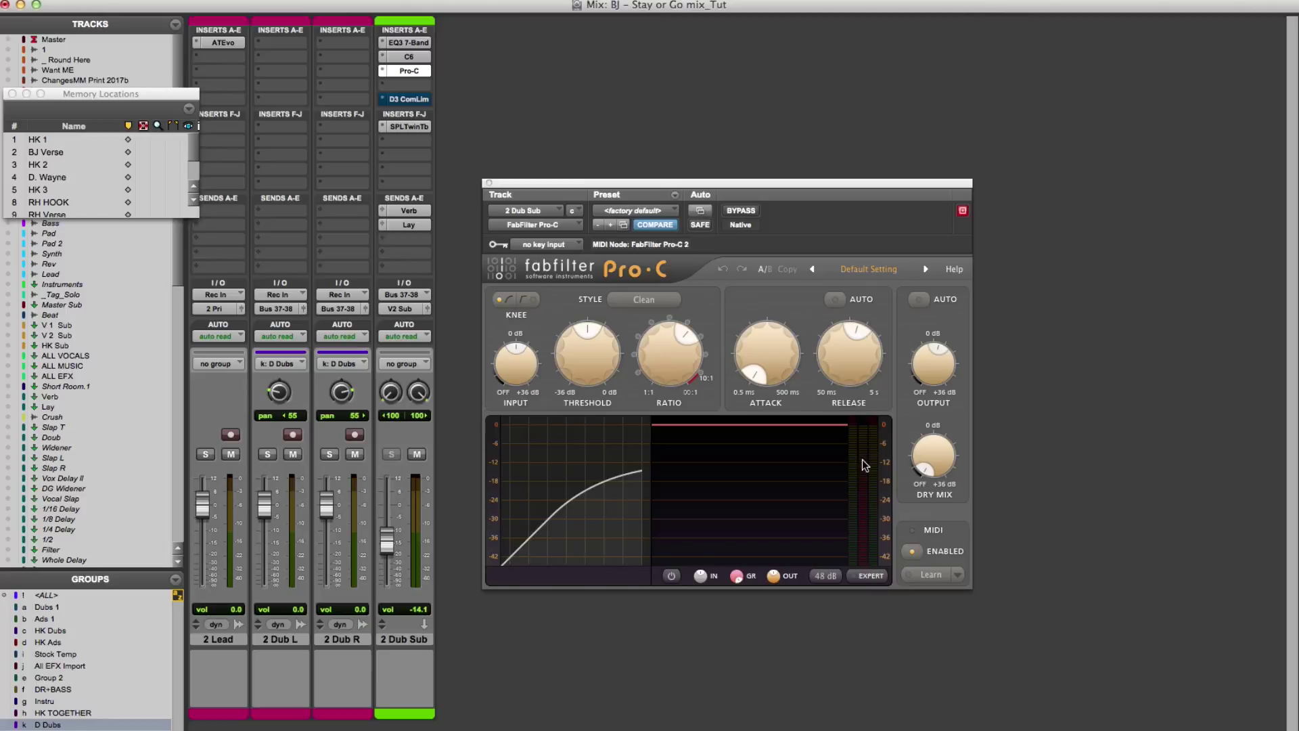
pyautogui.moveTo(862, 460)
pyautogui.moveTo(944, 374)
# - Play the vocals and try Pro-C's release at its fastest setting, 50 ms
pyautogui.press('space')
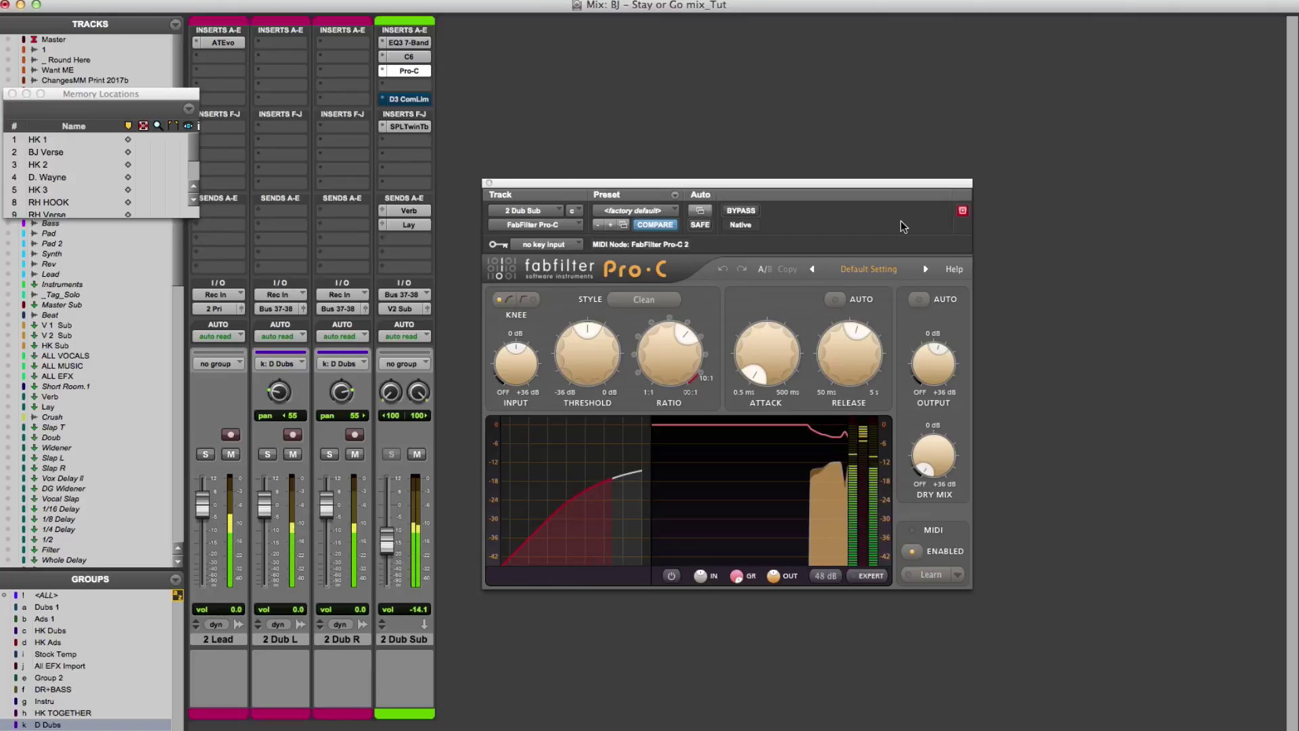
pyautogui.moveTo(846, 339); pyautogui.dragTo(845, 614)
pyautogui.moveTo(865, 336)
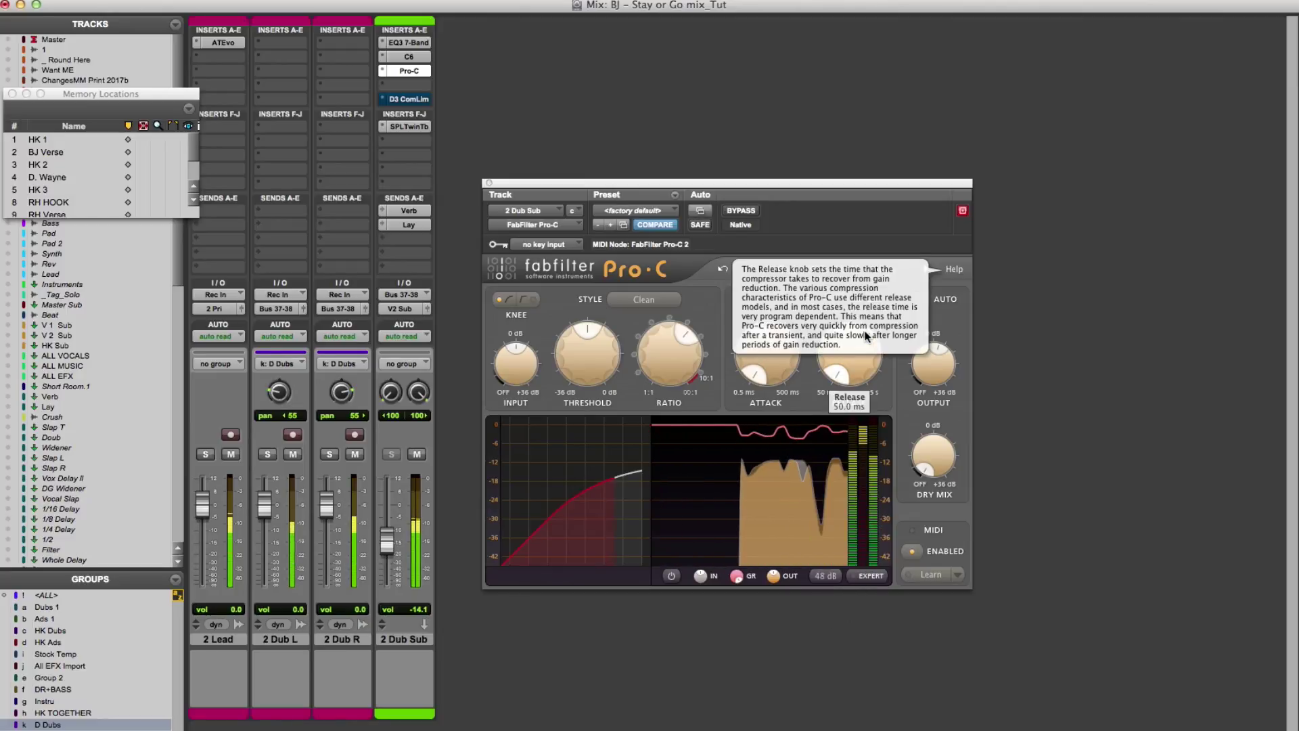
pyautogui.press('space')
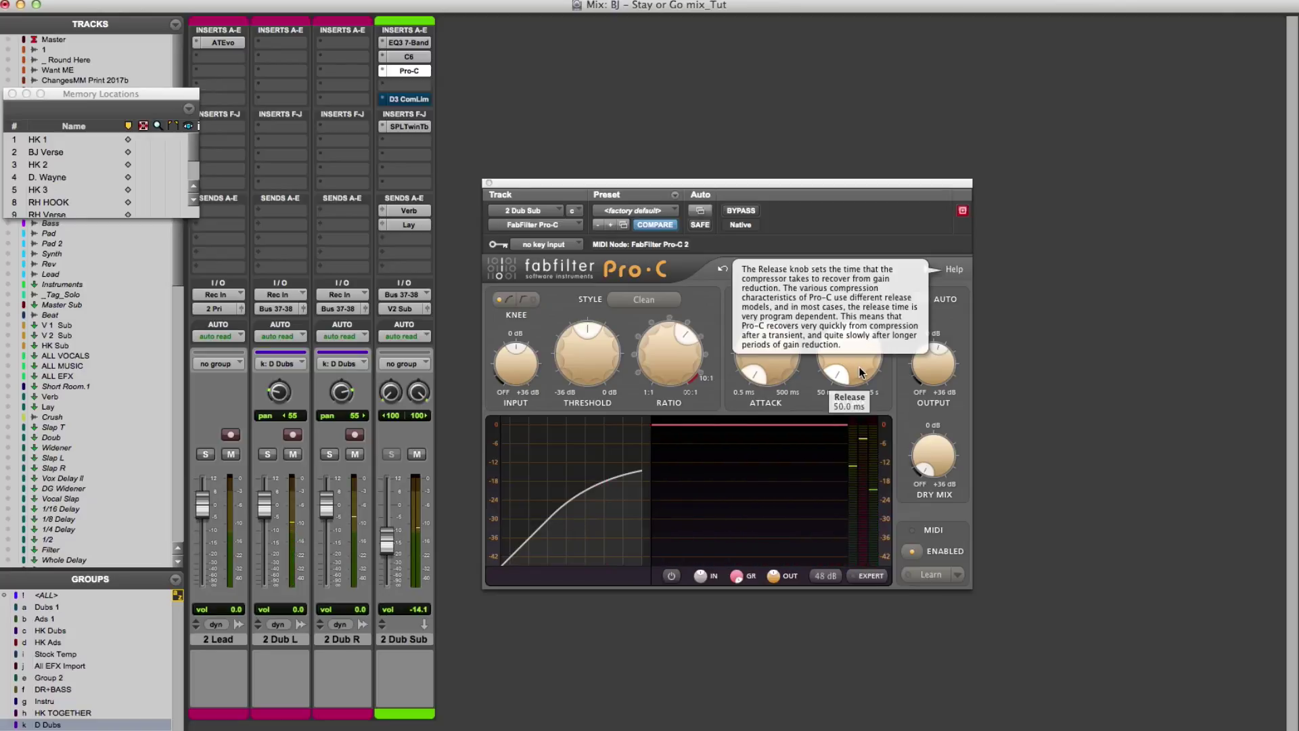
pyautogui.press('space')
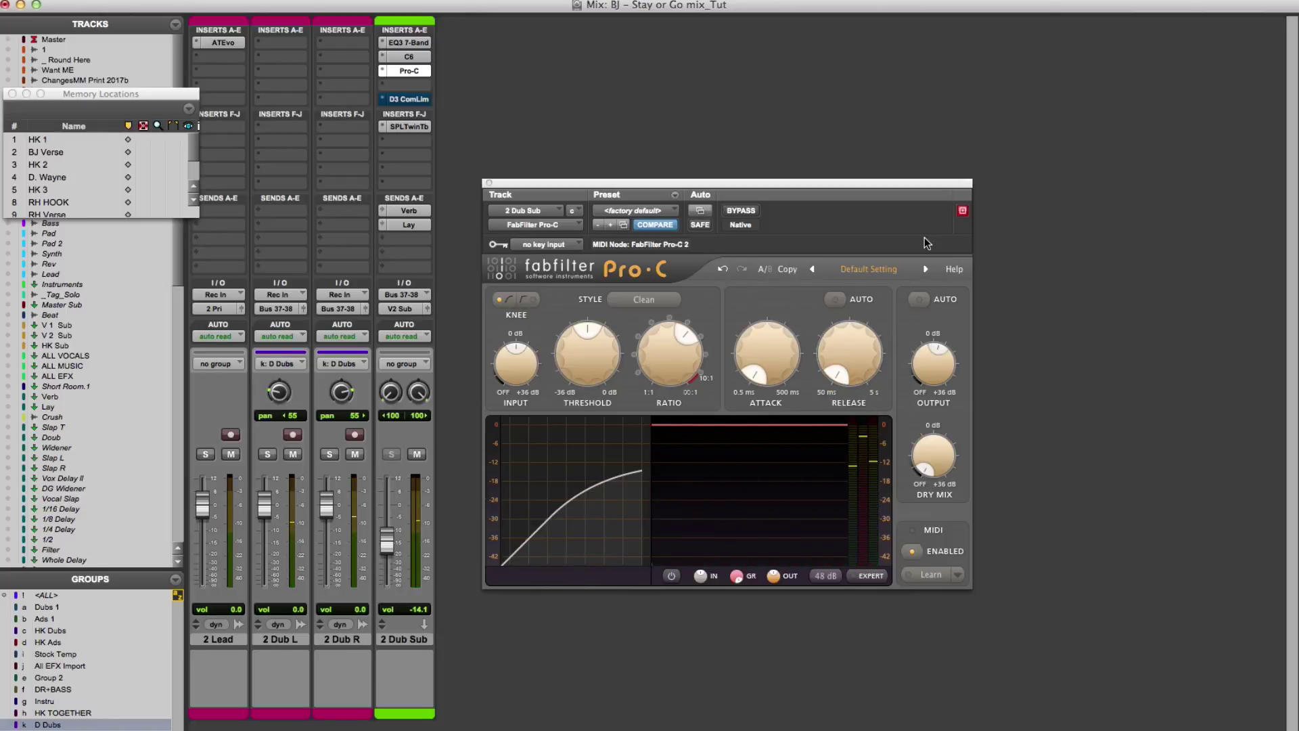
# - Set Pro-C's release to 625 ms and play the vocals back
pyautogui.click(849, 378)
pyautogui.write('63')
pyautogui.press('BackSpace')
pyautogui.write('25')
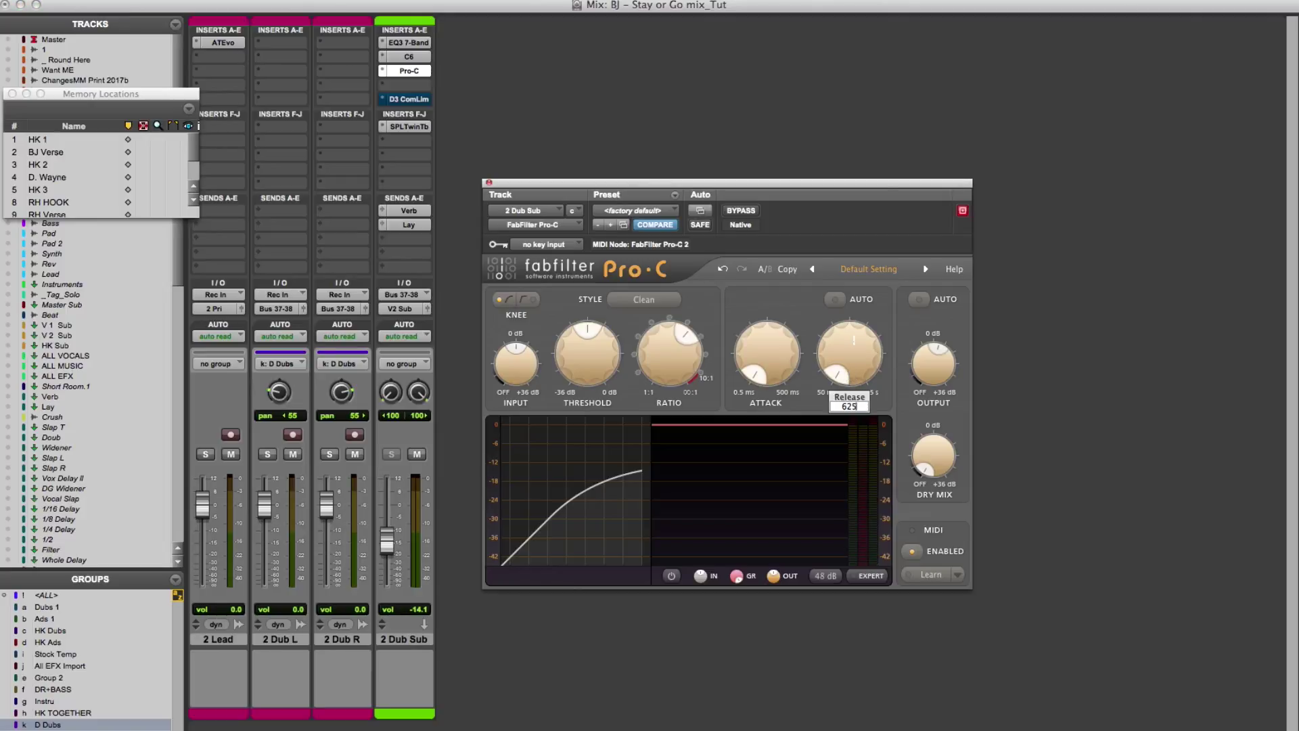
pyautogui.press('Return')
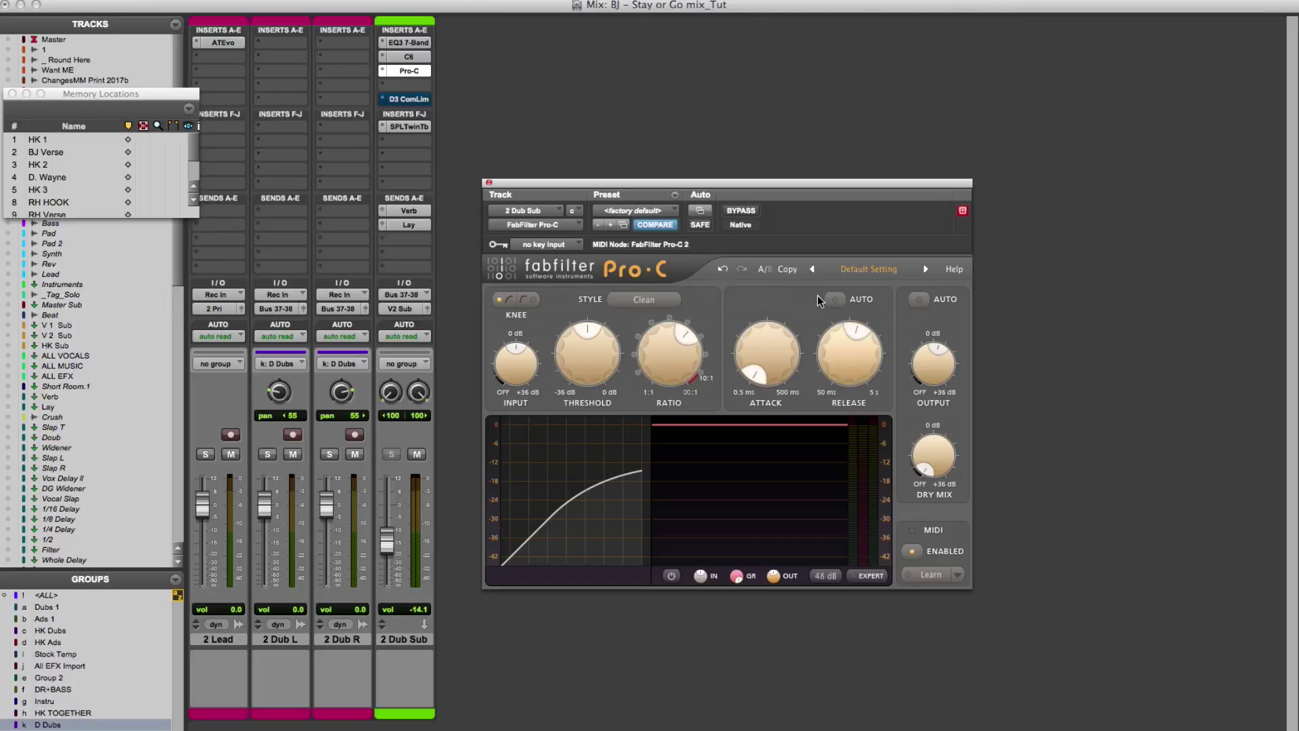
pyautogui.press('space')
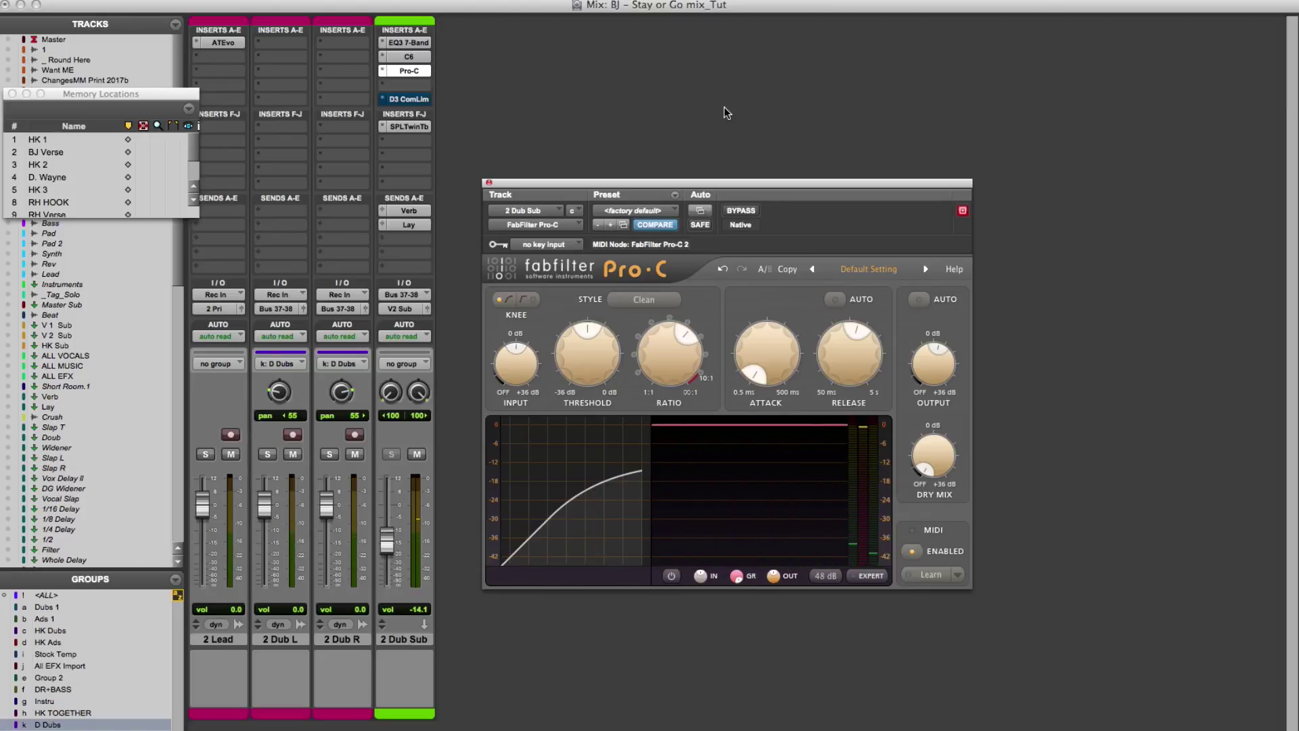
# - Bypass Pro-C on 2 Dub Sub and load the factory default preset in the track's D3 compressor/limiter
pyautogui.click(489, 183)
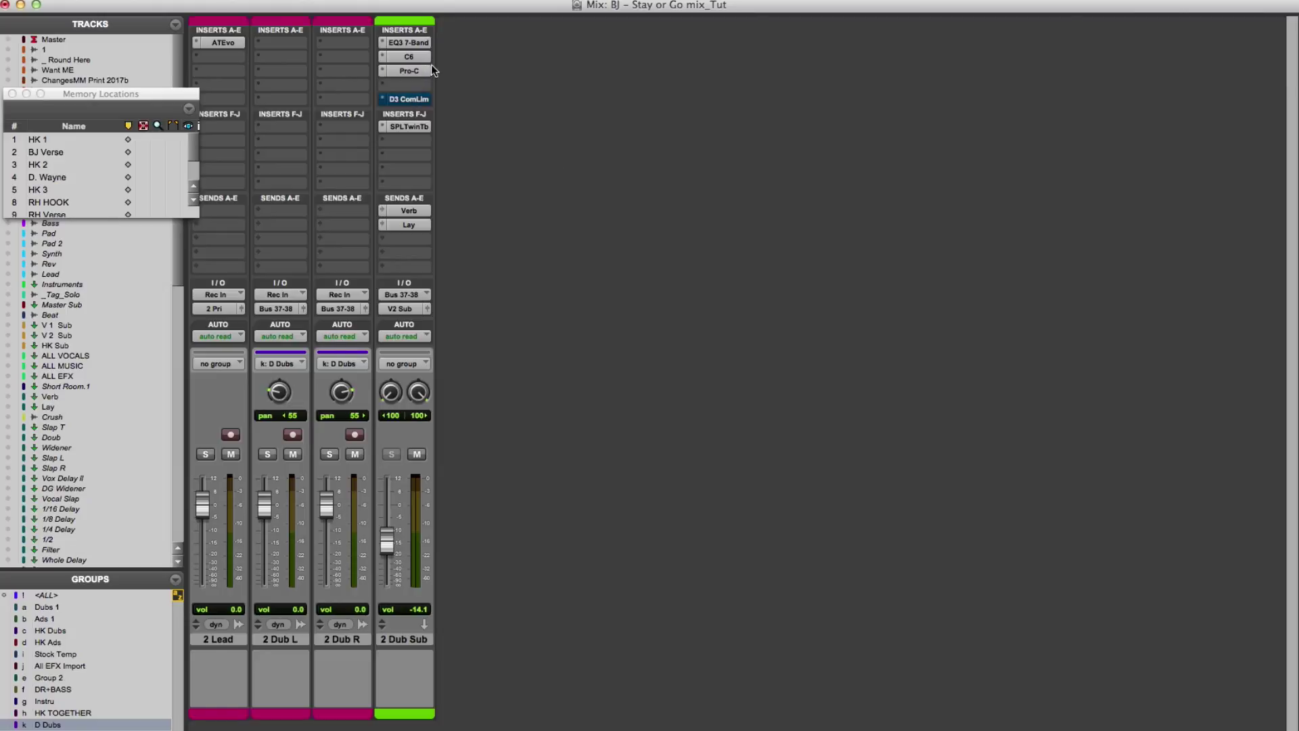
pyautogui.keyDown('super'); pyautogui.click(411, 71); pyautogui.keyUp('super')
pyautogui.click(416, 99)
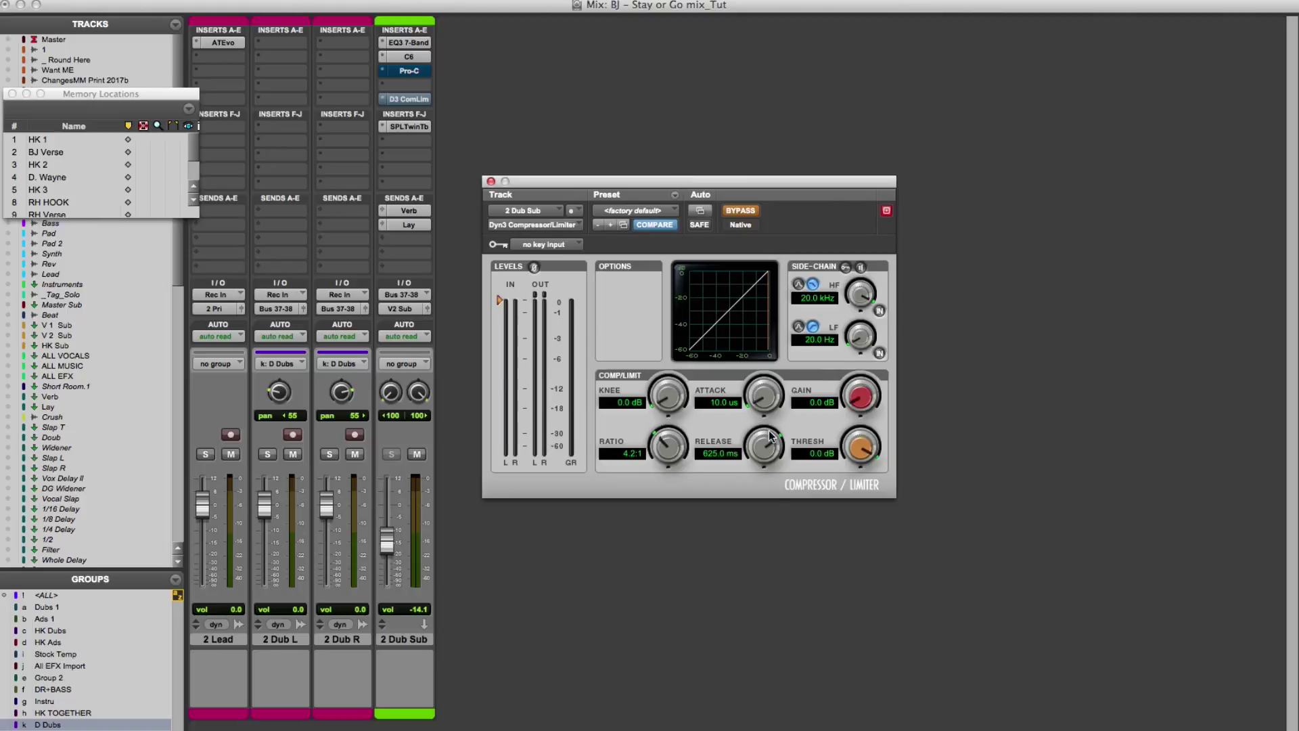
pyautogui.click(666, 205)
pyautogui.click(665, 211)
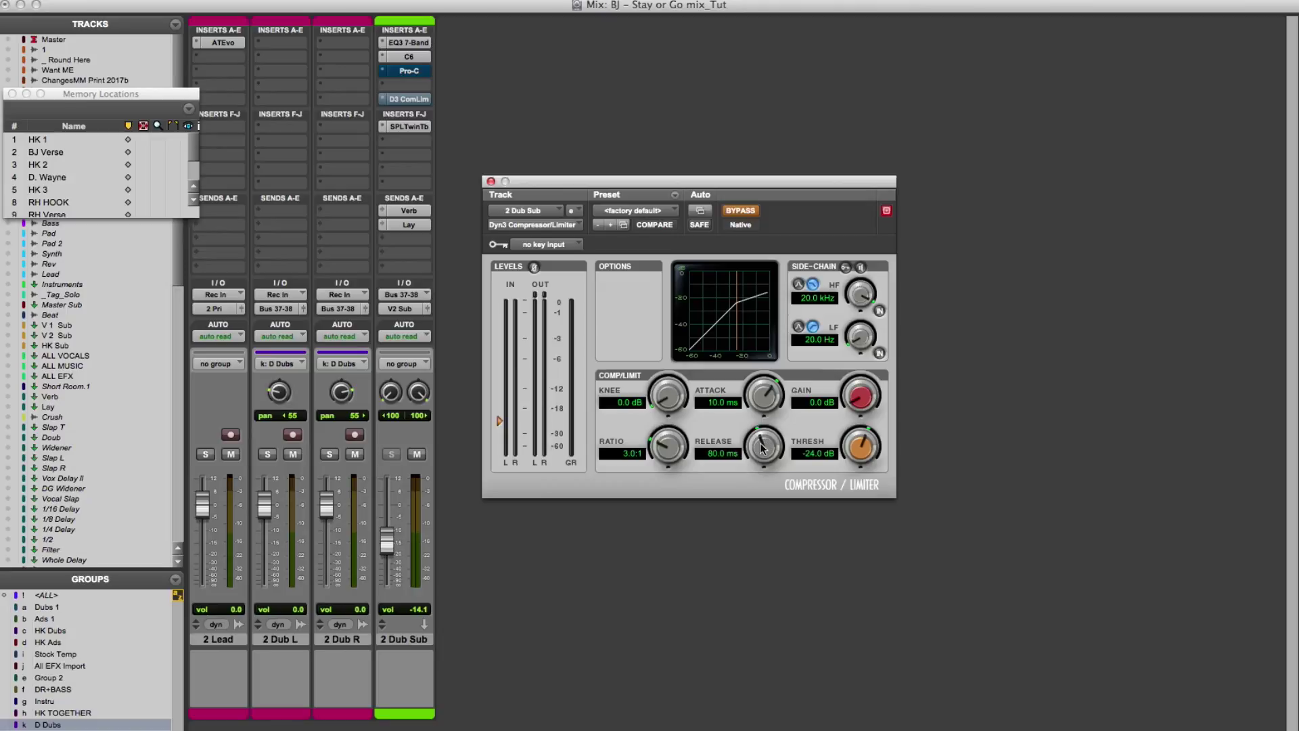
# - Set the compressor/limiter's release to 625 ms and attack to 10 us, and take it out of bypass
pyautogui.click(721, 452)
pyautogui.press('BackSpace')
pyautogui.press('BackSpace')
pyautogui.press('BackSpace')
pyautogui.press('BackSpace')
pyautogui.write('625')
pyautogui.press('Return')
pyautogui.moveTo(763, 396); pyautogui.dragTo(714, 642)
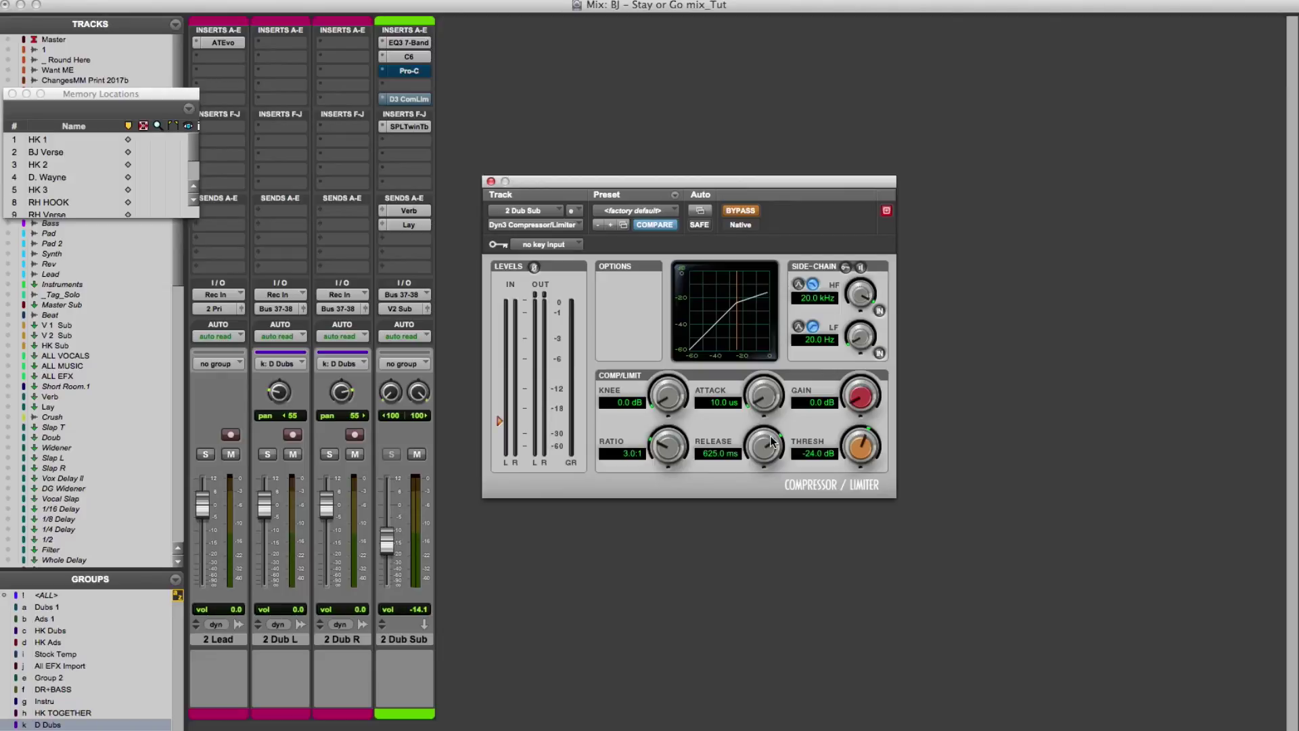
pyautogui.click(738, 211)
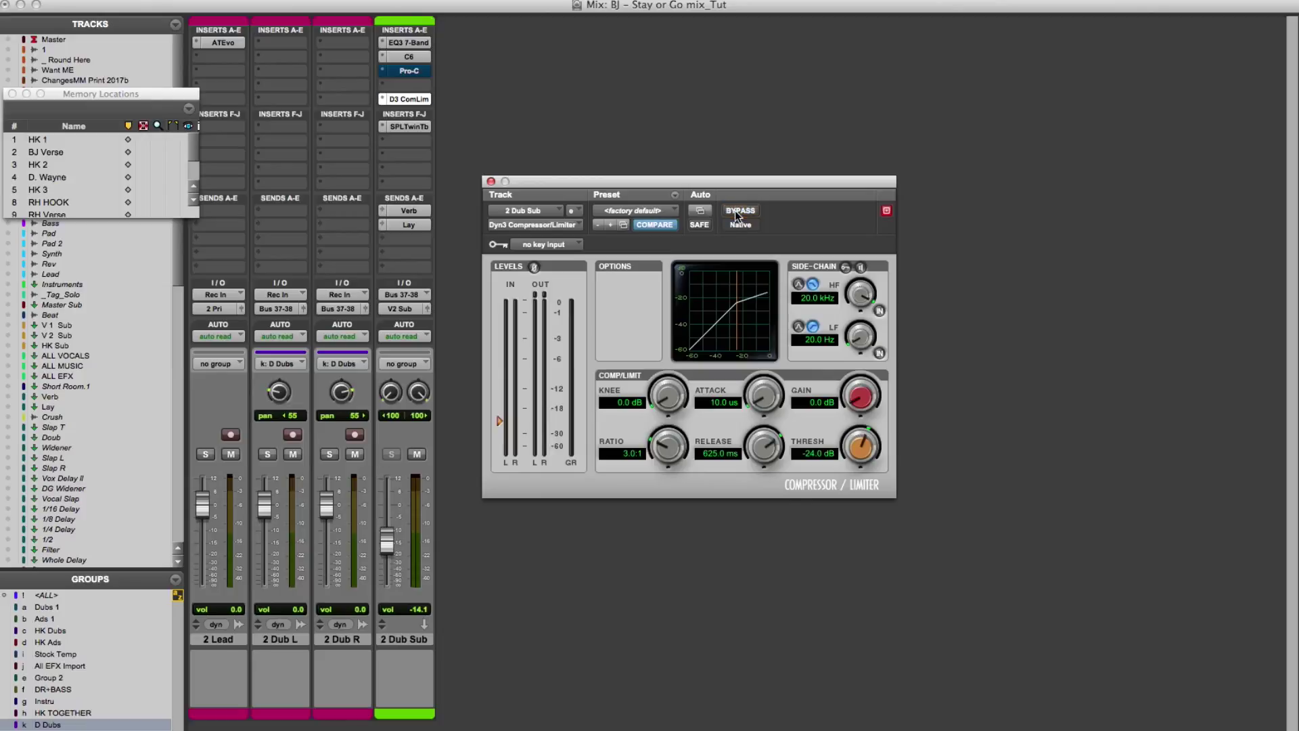
# - During playback, set the compressor/limiter's gain to 2.2 dB and threshold to -17.7 dB
pyautogui.moveTo(500, 420)
pyautogui.mouseDown()
pyautogui.moveTo(499, 376)
pyautogui.moveTo(504, 418)
pyautogui.mouseUp()
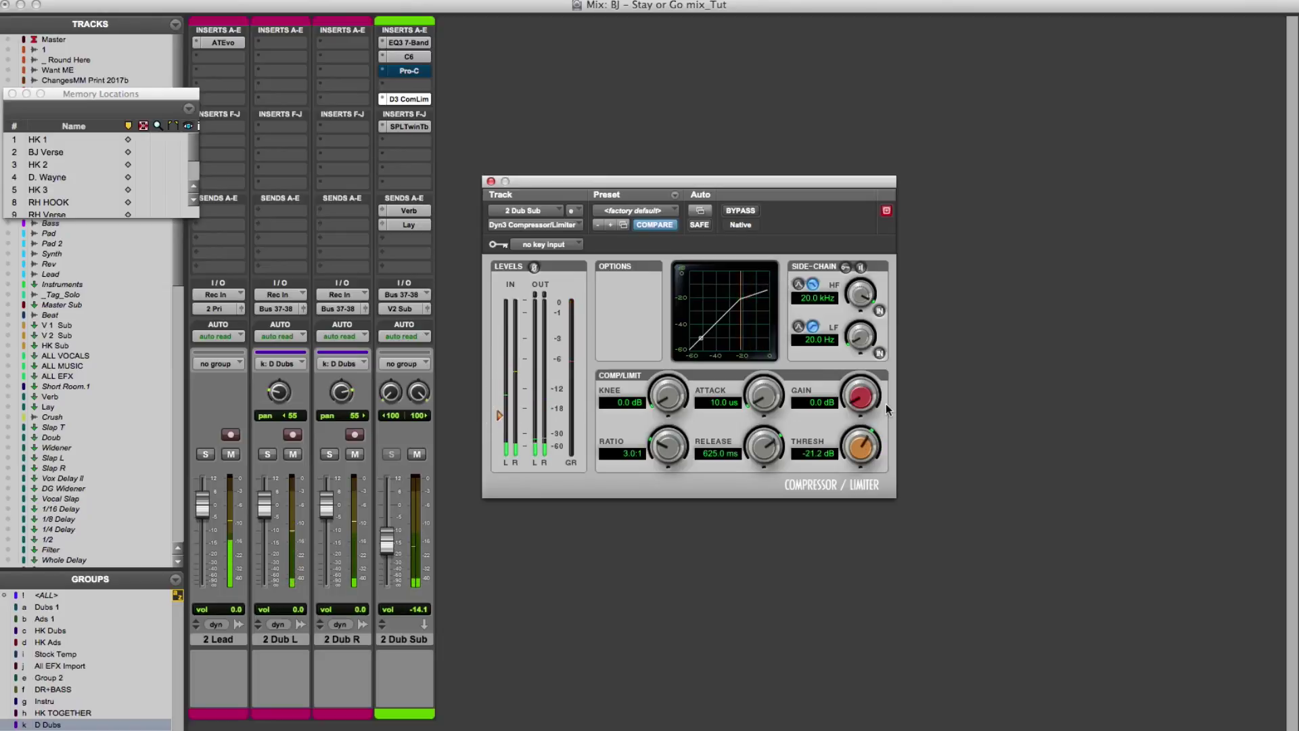
pyautogui.moveTo(861, 395); pyautogui.dragTo(863, 382)
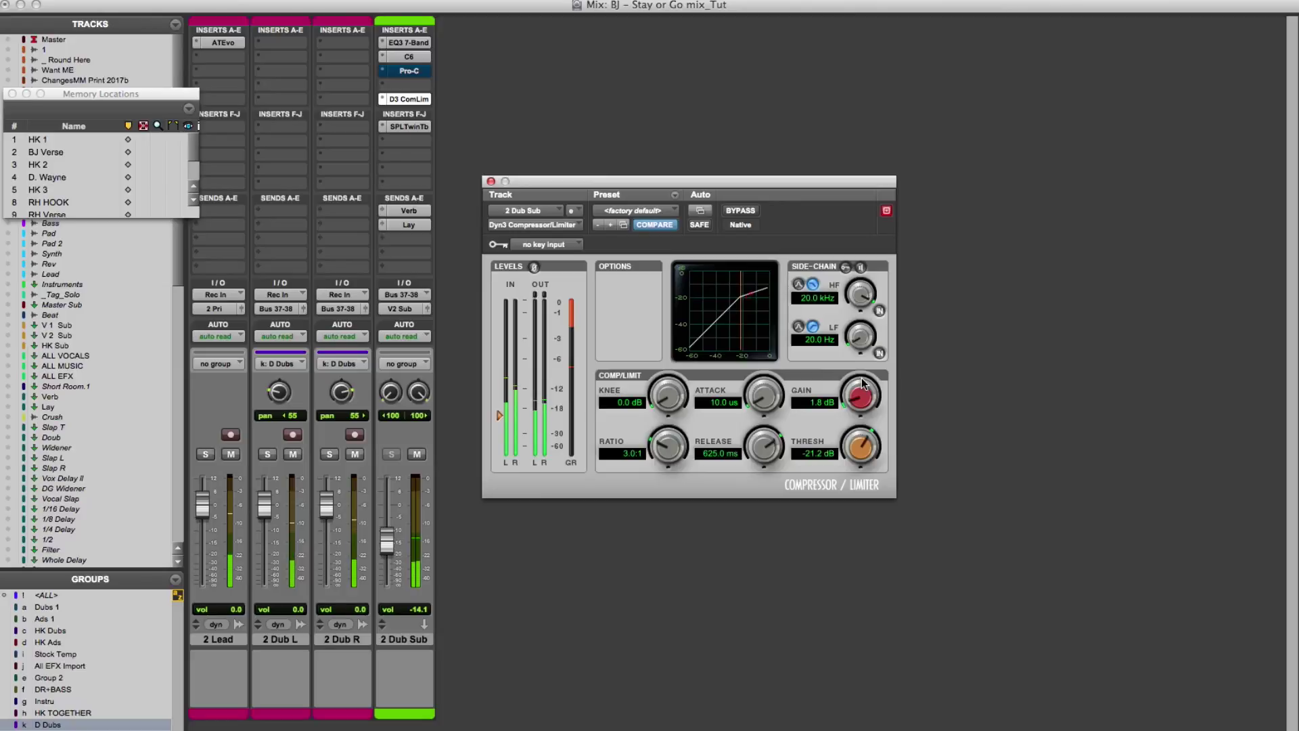
pyautogui.click(861, 399)
pyautogui.moveTo(861, 399); pyautogui.dragTo(862, 394)
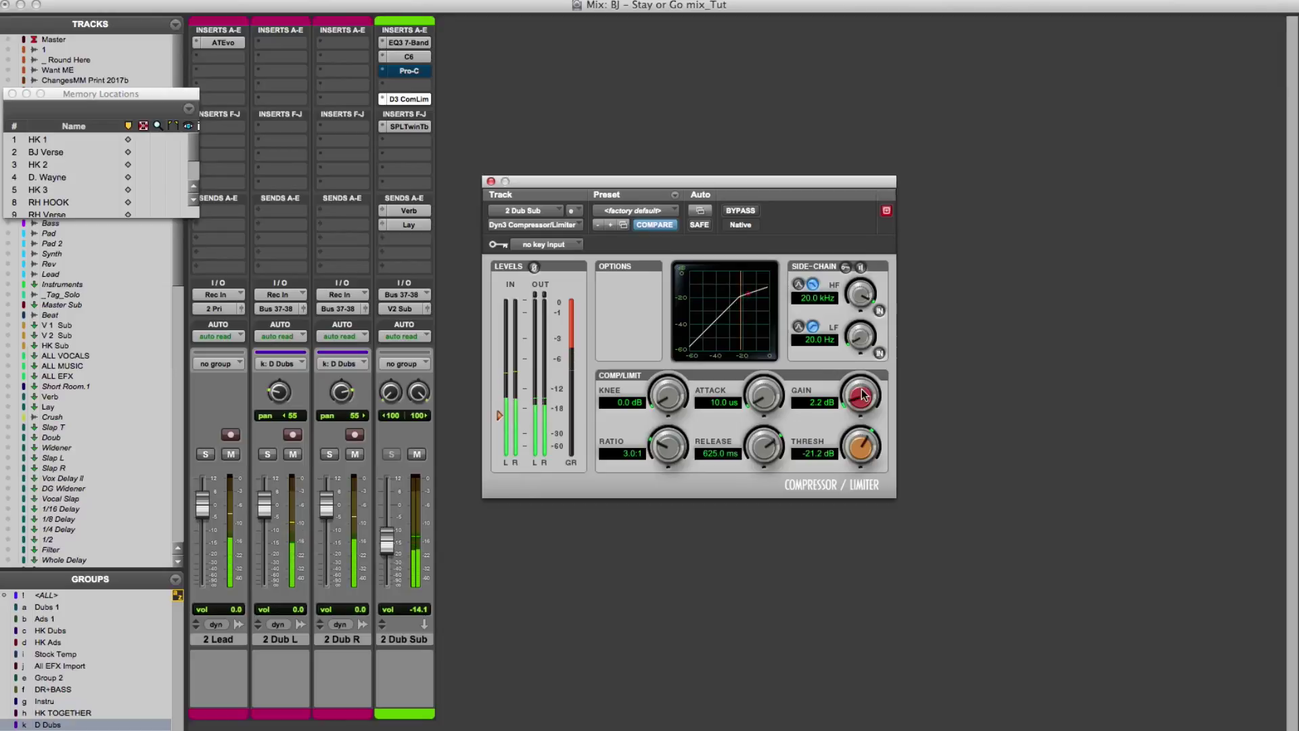
pyautogui.click(501, 415)
pyautogui.moveTo(500, 415); pyautogui.dragTo(502, 410)
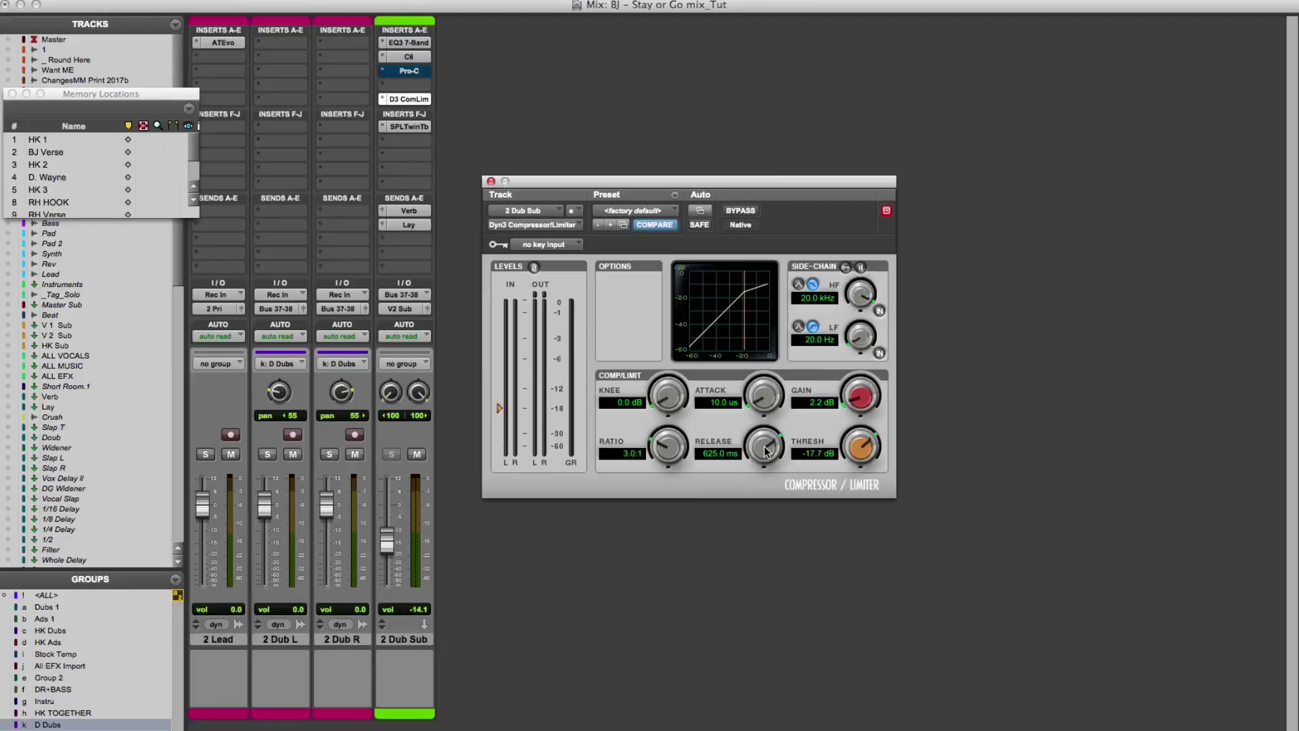
# - Try faster release times on the compressor/limiter during playback, including 125.8 ms
pyautogui.moveTo(766, 451); pyautogui.dragTo(777, 701)
pyautogui.moveTo(761, 450)
pyautogui.mouseDown()
pyautogui.moveTo(747, 352)
pyautogui.moveTo(745, 468)
pyautogui.mouseUp()
pyautogui.moveTo(763, 451); pyautogui.dragTo(759, 246)
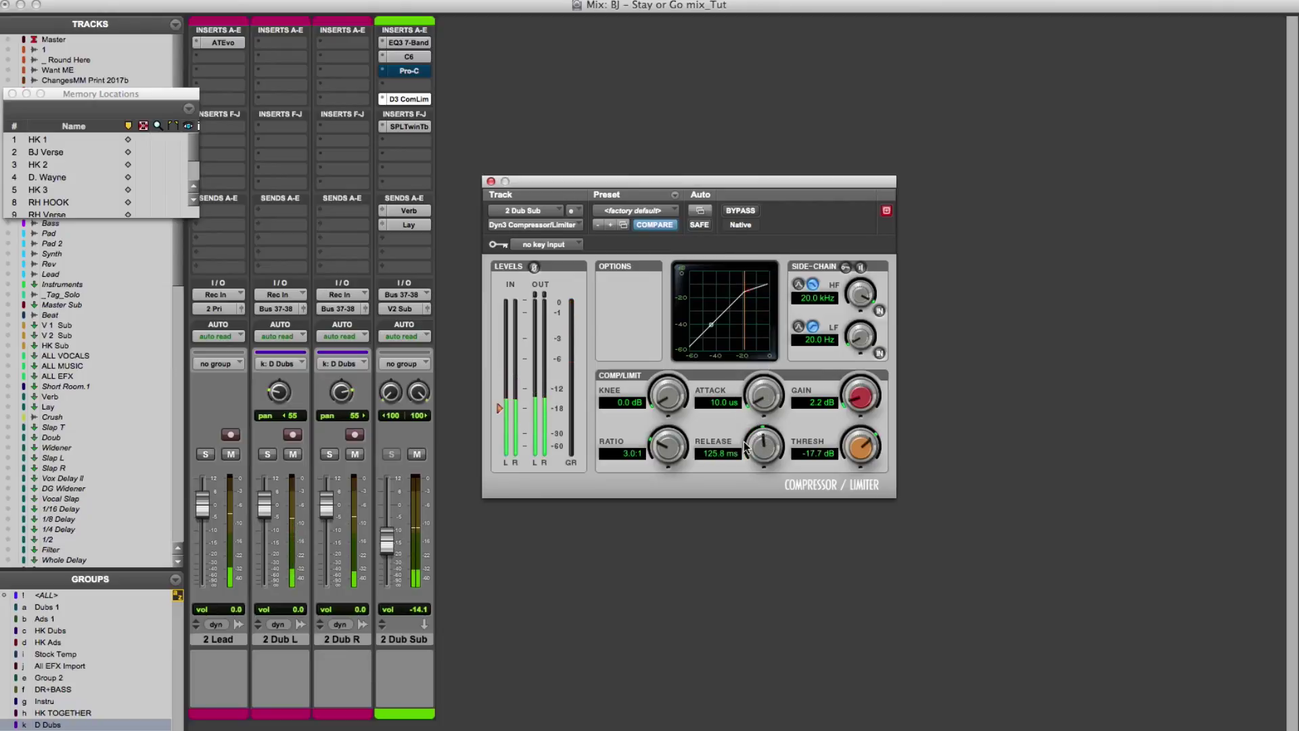
# - Set the compressor/limiter's release to 625 ms and play the vocals again
pyautogui.click(711, 454)
pyautogui.doubleClick(711, 454)
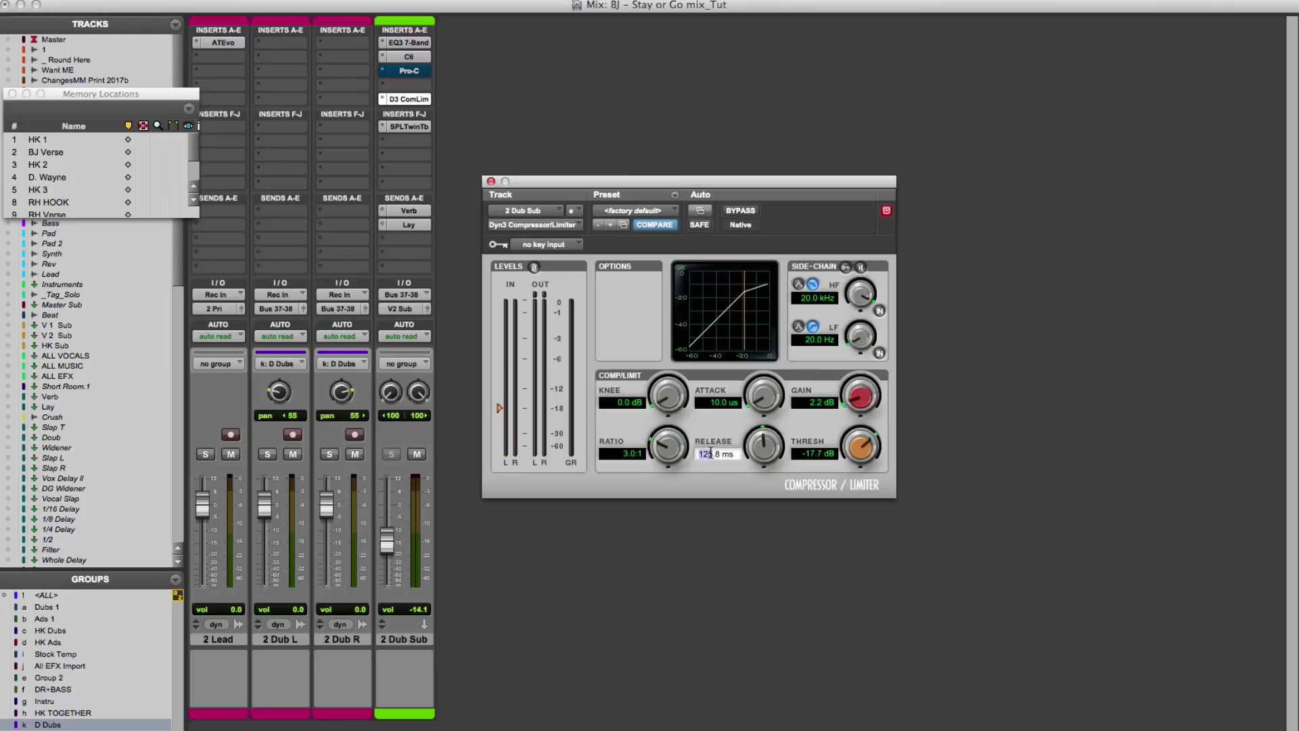
pyautogui.write('625')
pyautogui.press('Return')
pyautogui.press('space')
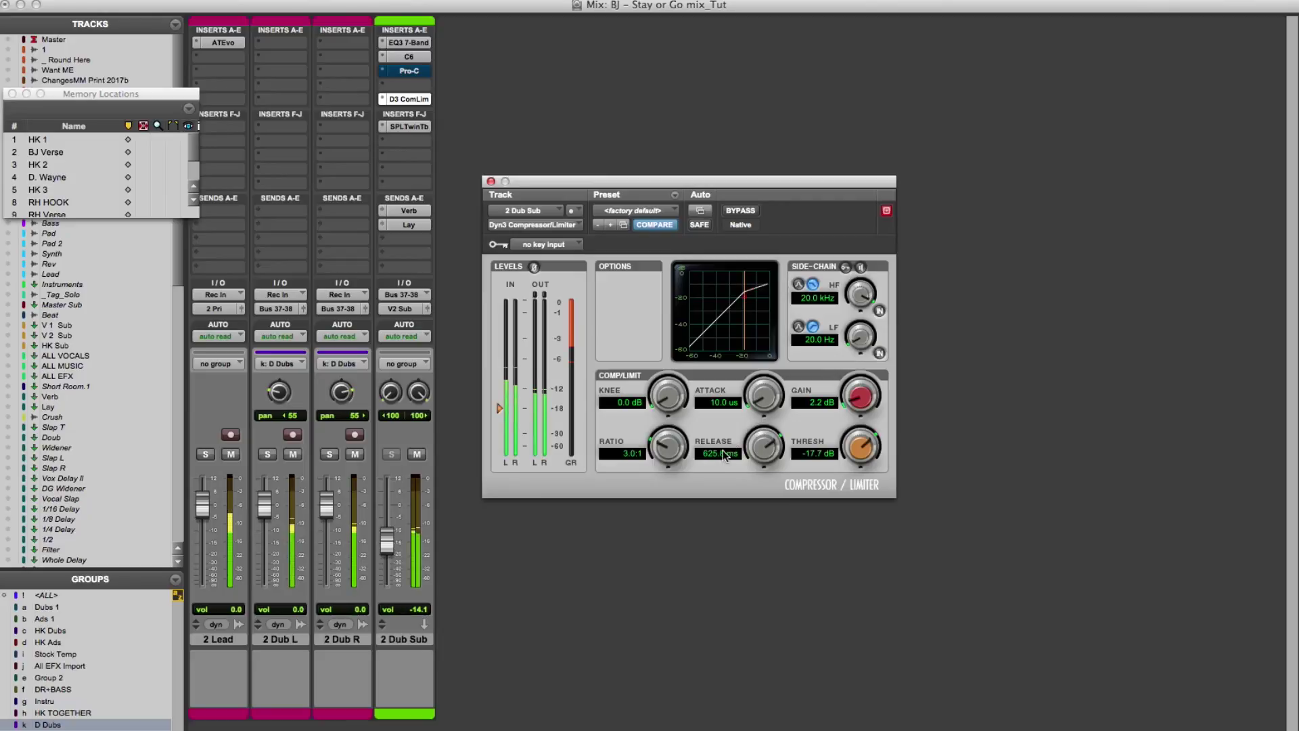